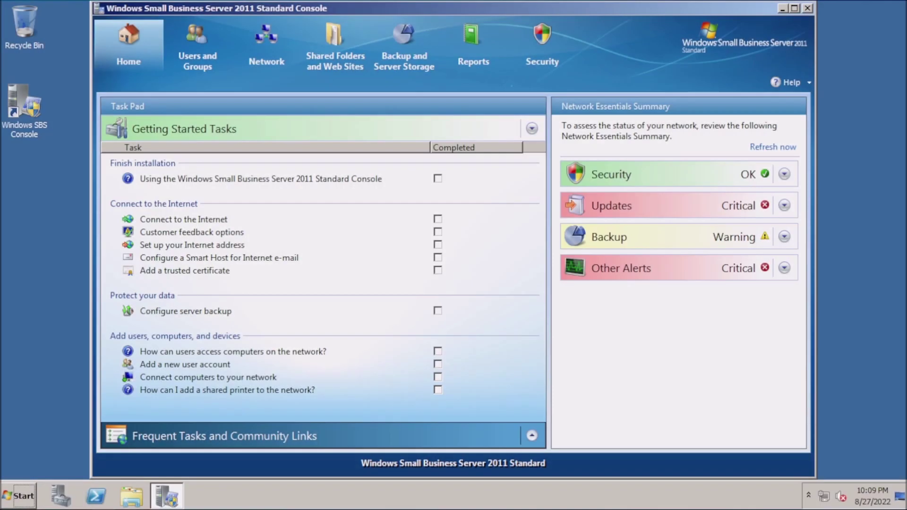
# Step: Check Windows Update for new updates, then synchronize the software updates catalog with Microsoft Update
pyautogui.click(22, 497)
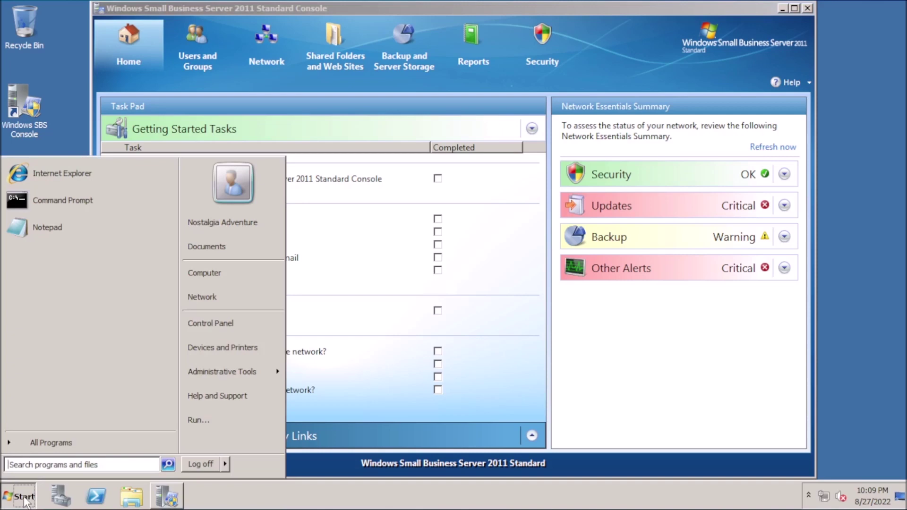
pyautogui.write('windows up')
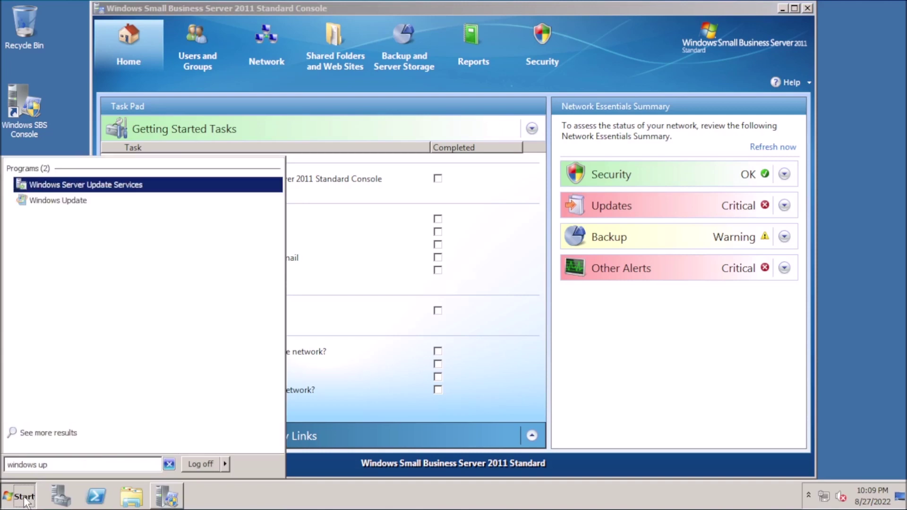
pyautogui.click(41, 201)
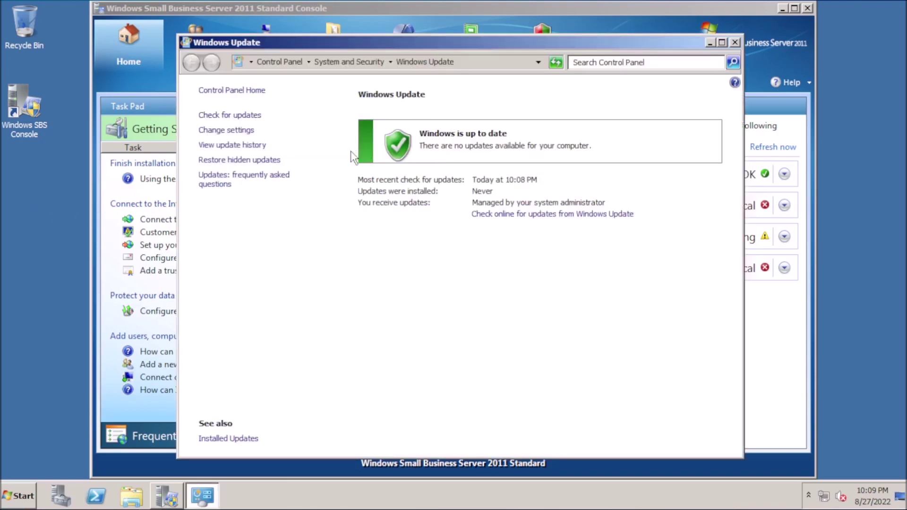
pyautogui.click(225, 117)
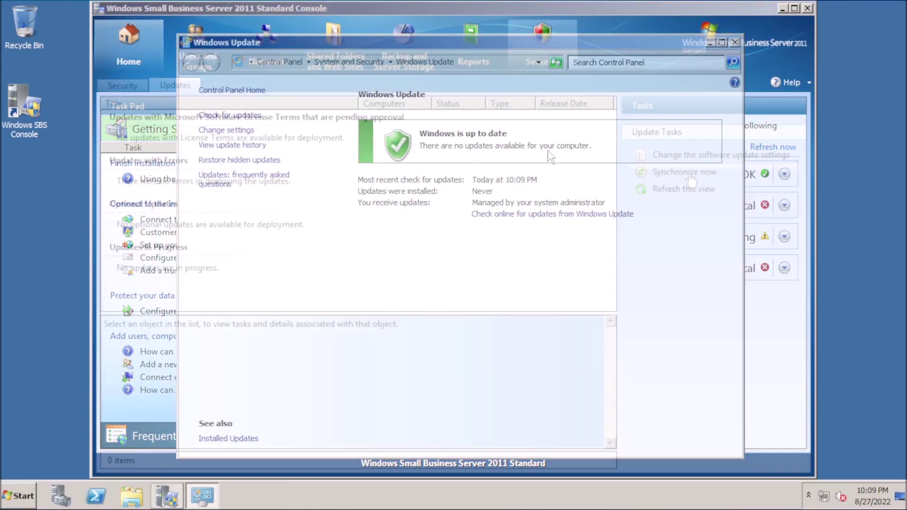
pyautogui.click(693, 172)
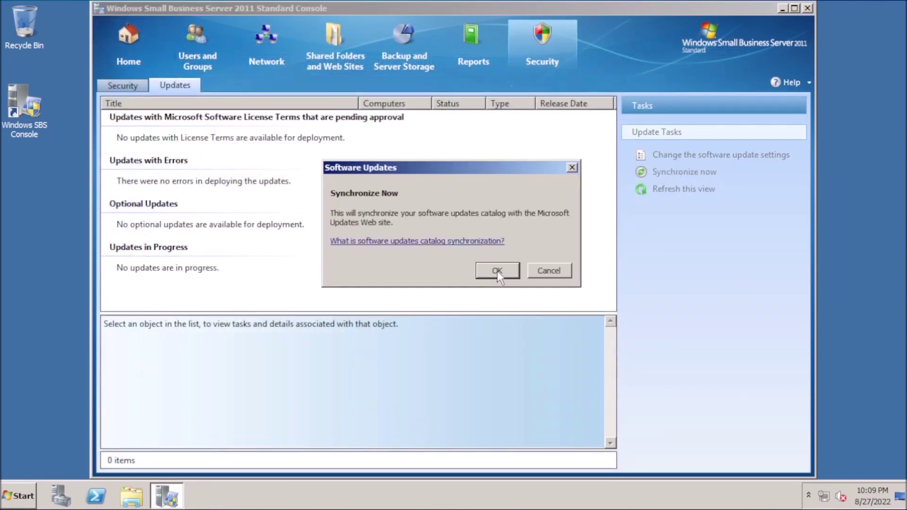
pyautogui.click(497, 271)
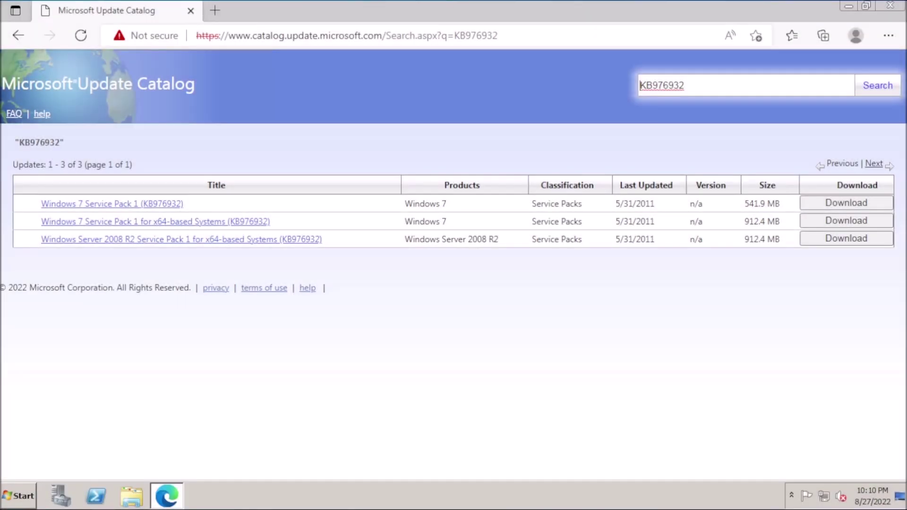
# Step: Get the download links for the Windows Server 2008 R2 Service Pack 1 (KB976932) row
pyautogui.click(857, 239)
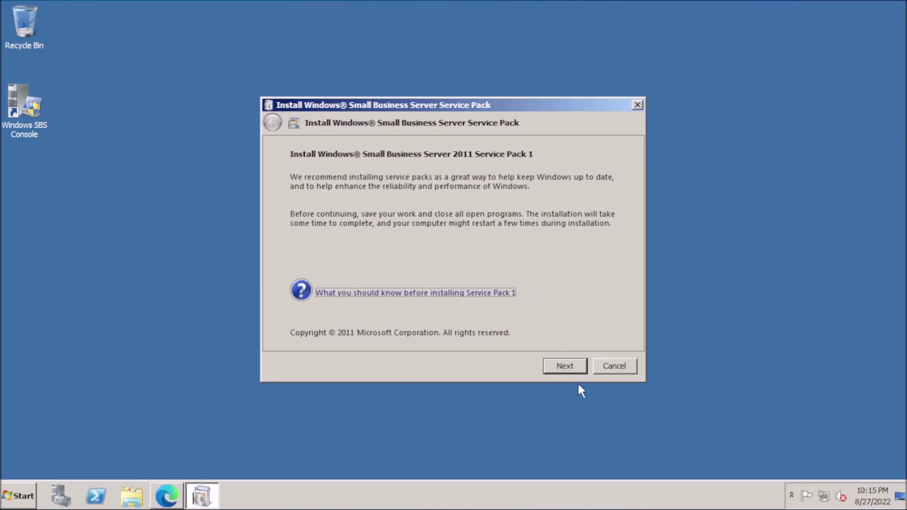
# Step: Accept the SBS 2011 Service Pack 1 license terms and proceed to the installation
pyautogui.click(576, 368)
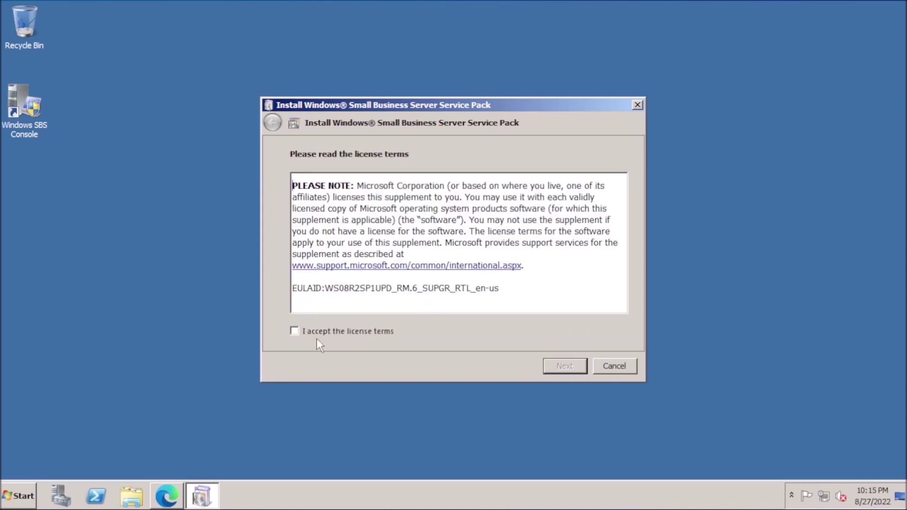
pyautogui.click(322, 330)
pyautogui.click(580, 365)
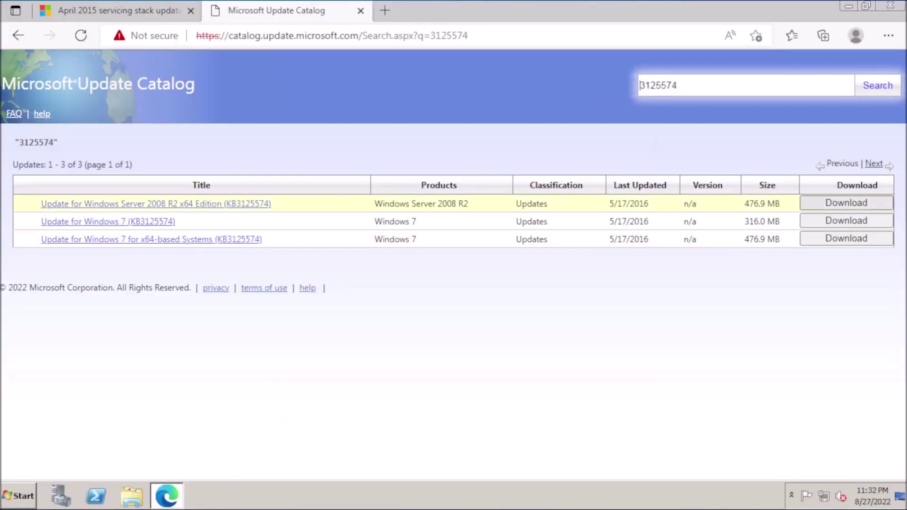
# Step: Download the KB3125574 .msu update for Windows Server 2008 R2 x64 Edition
pyautogui.click(832, 203)
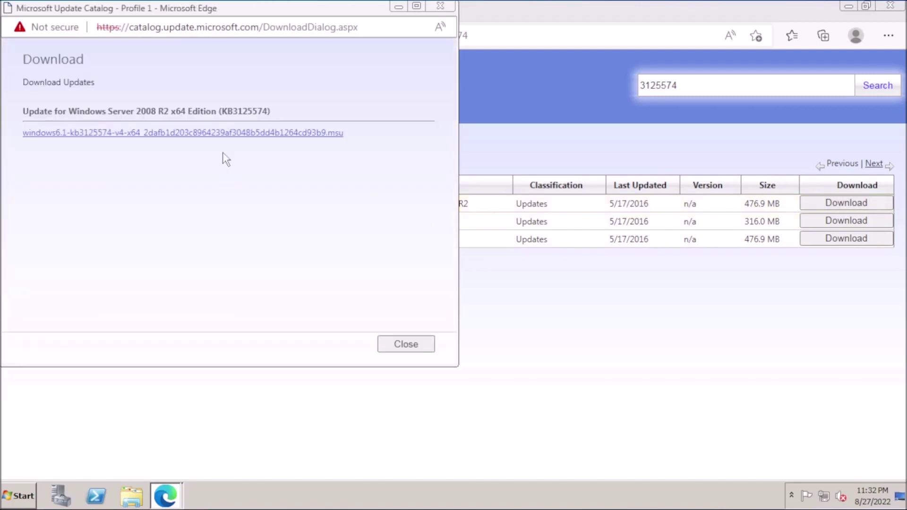
pyautogui.click(203, 136)
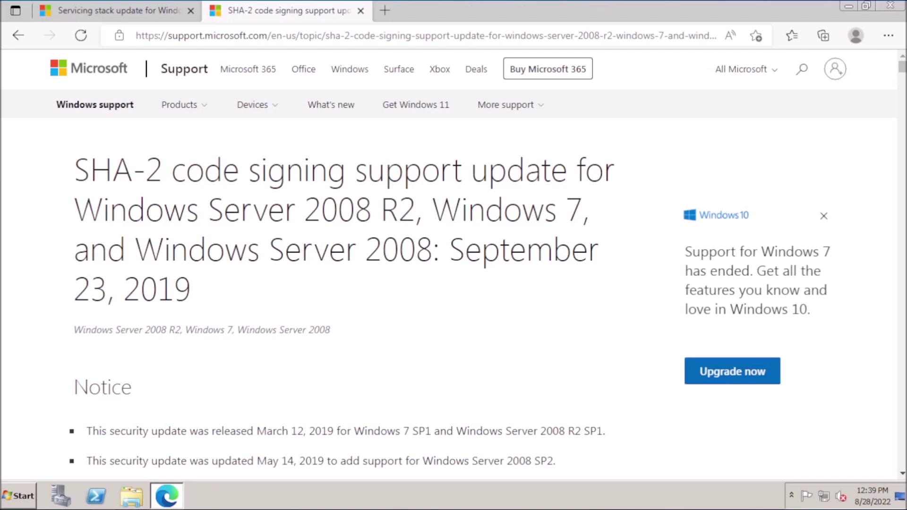
# Step: Scroll down through the SHA-2 code signing support article
pyautogui.scroll(-2, 331, 283)
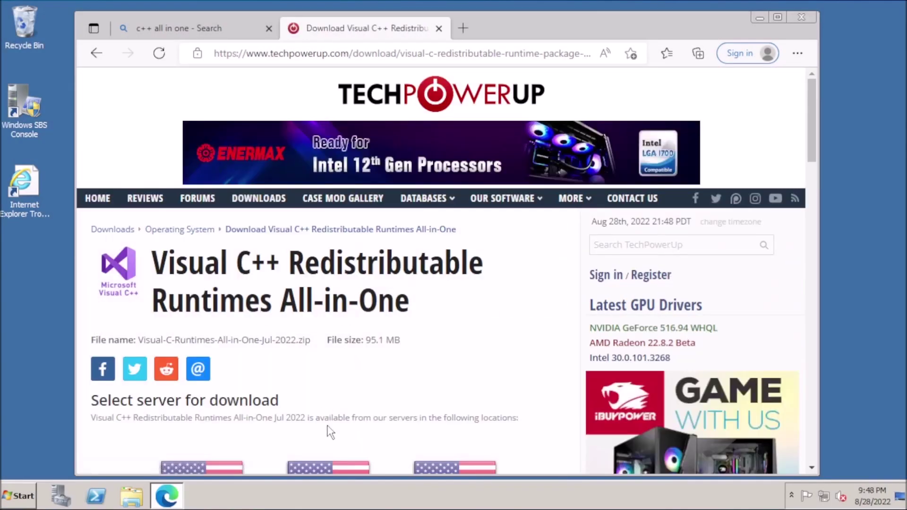
# Step: Download Visual-C-Runtimes-All-in-One-Jul-2022.zip from the first US server and open the zip
pyautogui.scroll(-1, 327, 430)
pyautogui.click(229, 415)
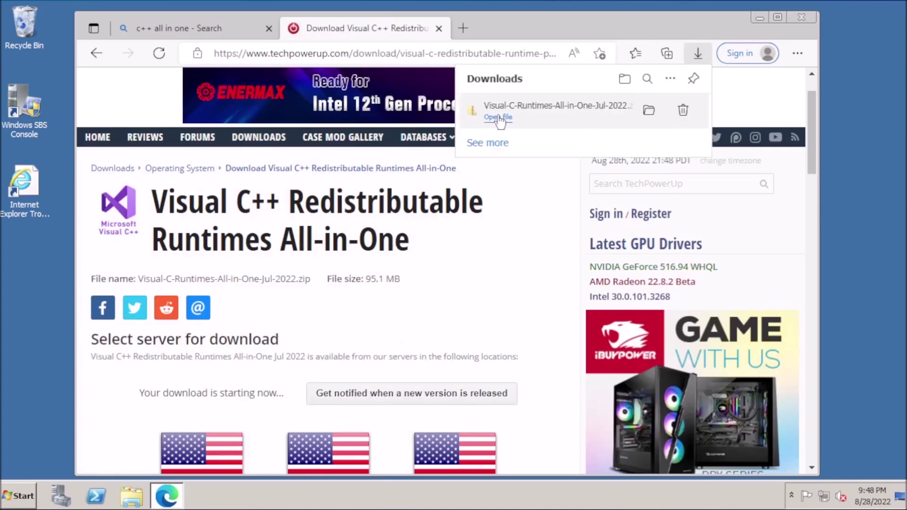
pyautogui.click(499, 120)
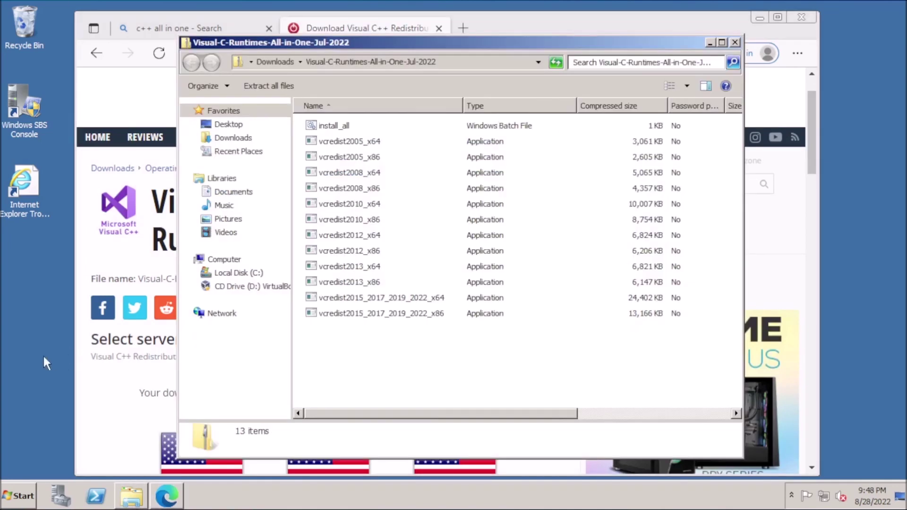
# Step: Create a new folder at the left of the desktop
pyautogui.rightClick(44, 358)
pyautogui.moveTo(97, 450)
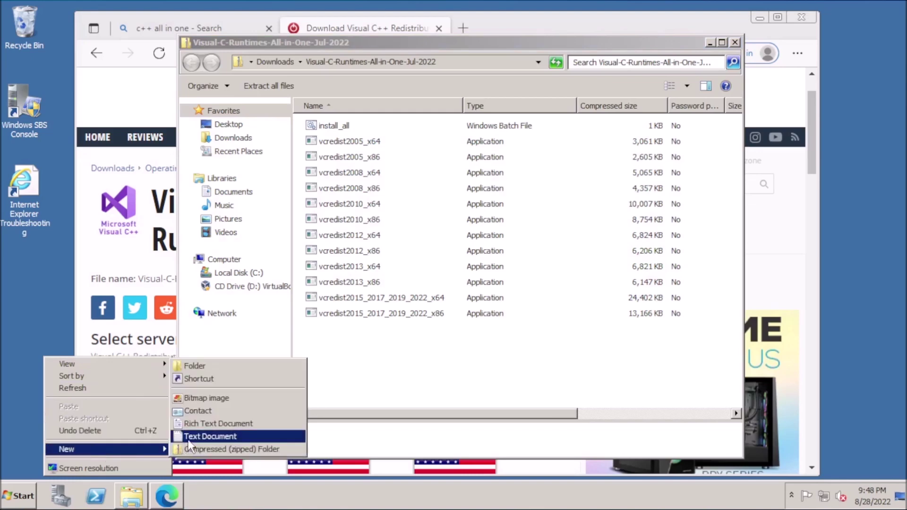
pyautogui.click(194, 366)
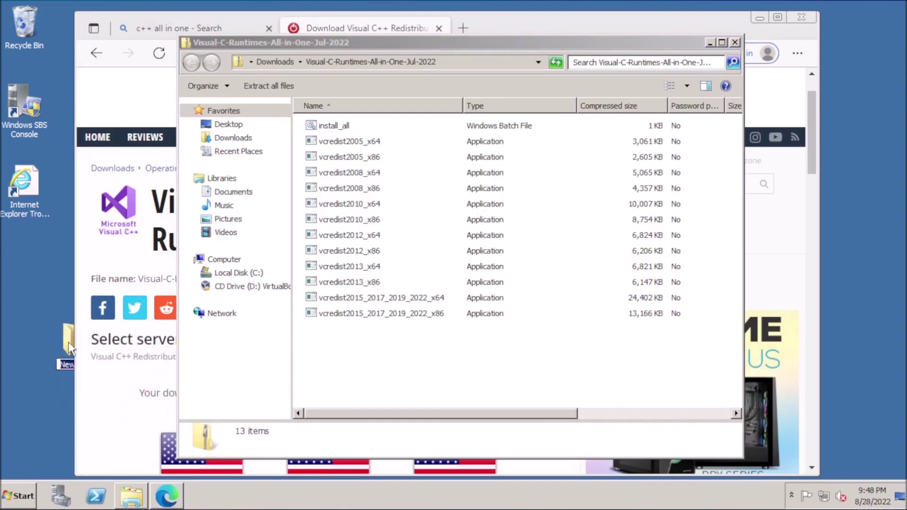
pyautogui.moveTo(68, 343); pyautogui.dragTo(32, 318)
# Step: Copy all Visual C++ runtime files from the zip into the folder and run install_all, allowing UAC
pyautogui.moveTo(22, 264); pyautogui.dragTo(21, 265)
pyautogui.moveTo(398, 369); pyautogui.dragTo(22, 283)
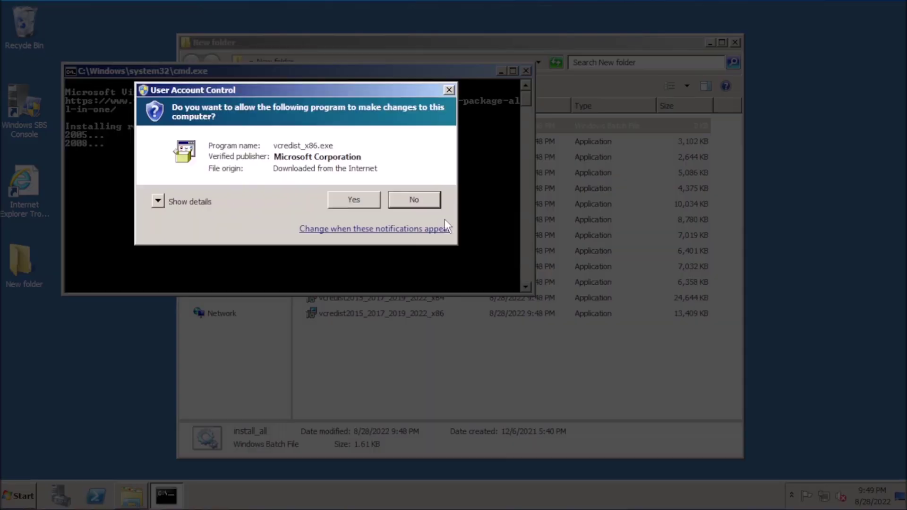
pyautogui.click(352, 201)
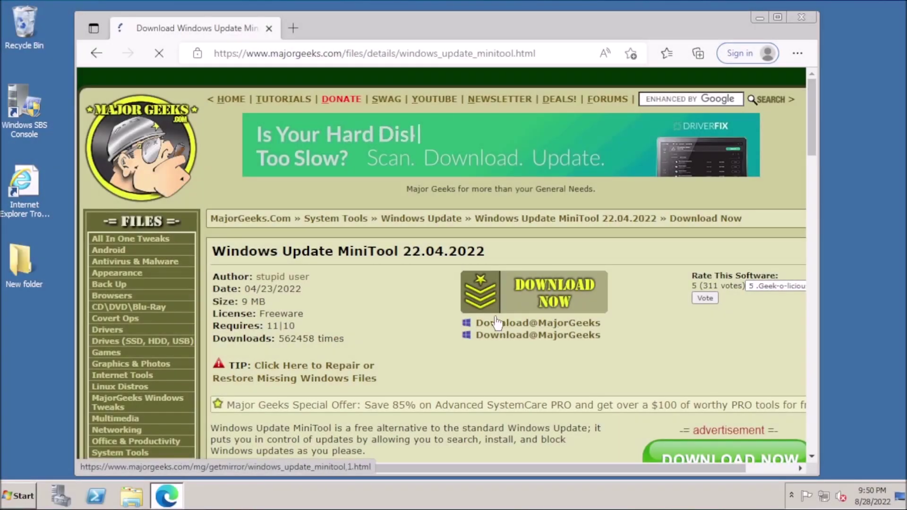
# Step: Download Windows Update MiniTool from MajorGeeks and extract languages, wumt_x64 and wumt_x86 to the desktop
pyautogui.click(498, 324)
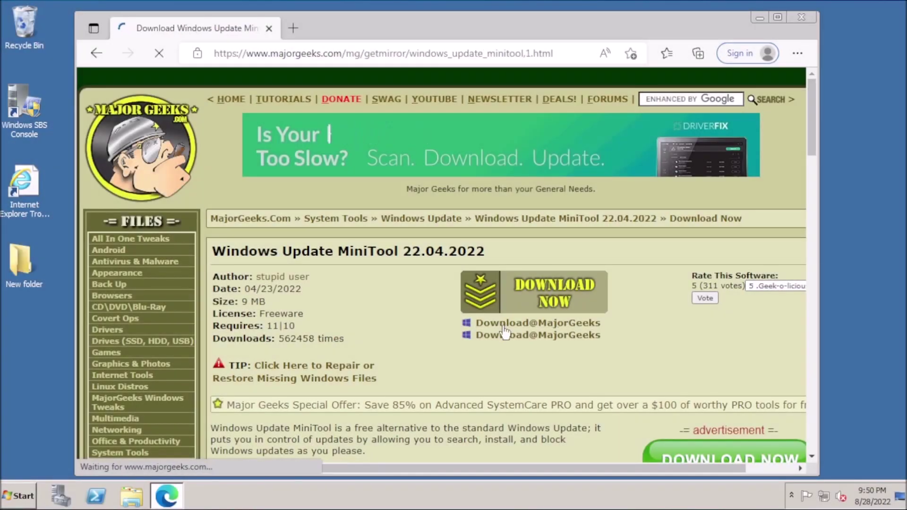
pyautogui.scroll(-3, 505, 335)
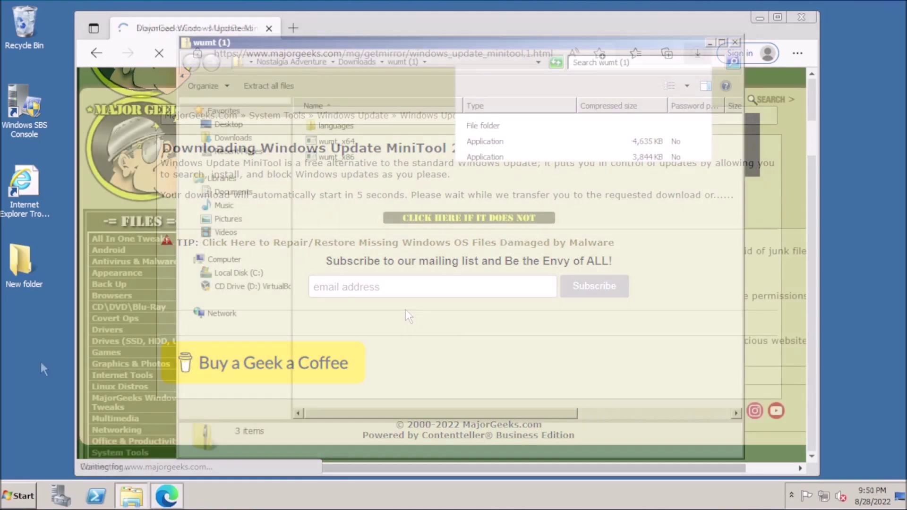
pyautogui.rightClick(18, 359)
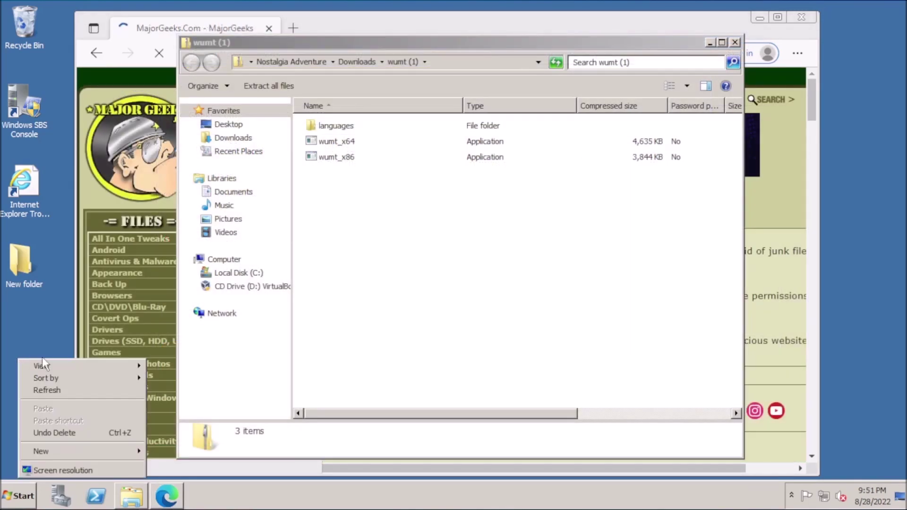
pyautogui.click(421, 265)
pyautogui.moveTo(363, 182); pyautogui.dragTo(313, 126)
pyautogui.click(17, 338)
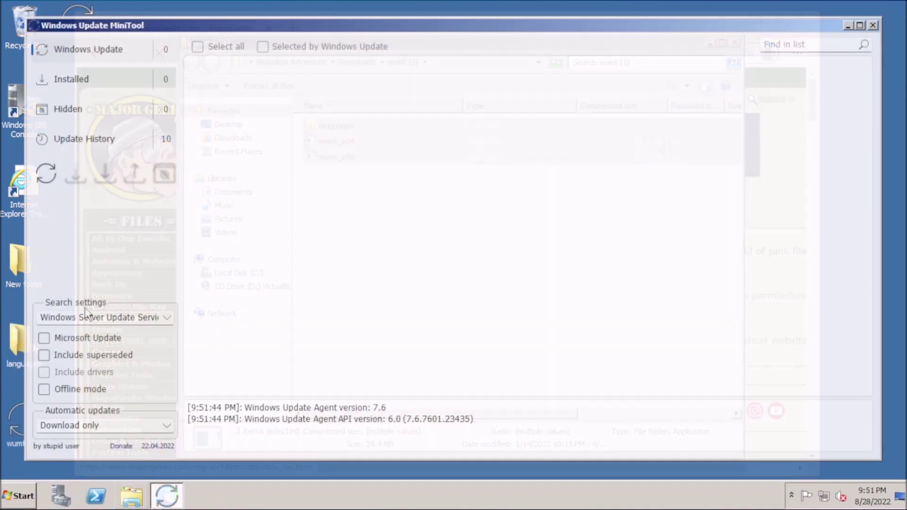
pyautogui.click(102, 317)
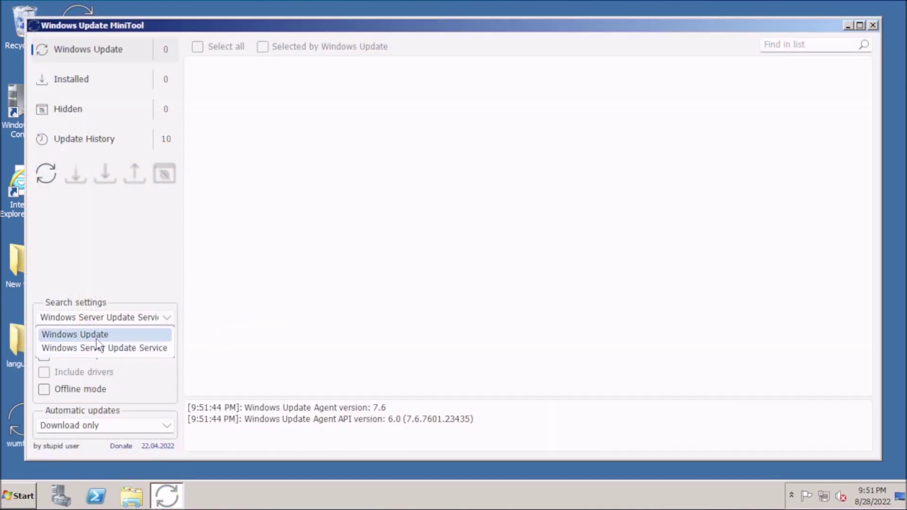
# Step: Search with Windows Update as the source and scroll through the 83 updates pending download
pyautogui.click(98, 339)
pyautogui.click(41, 178)
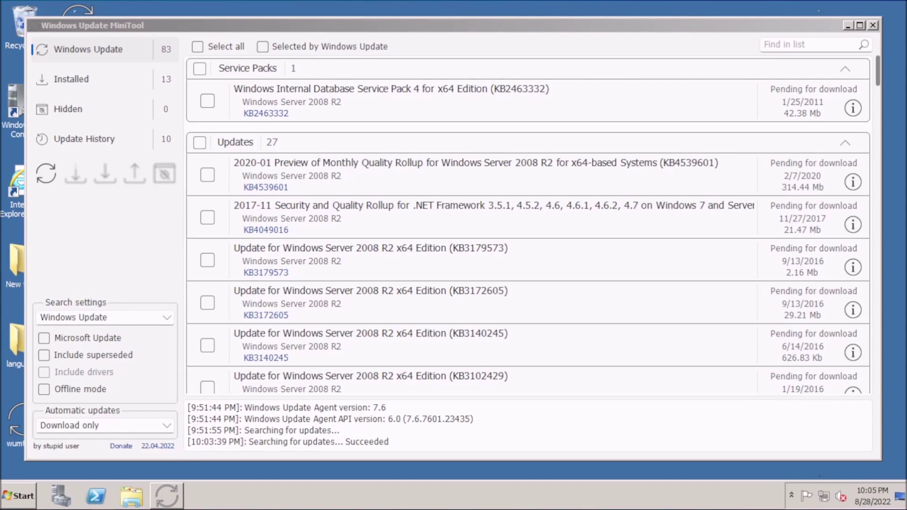
pyautogui.click(875, 81)
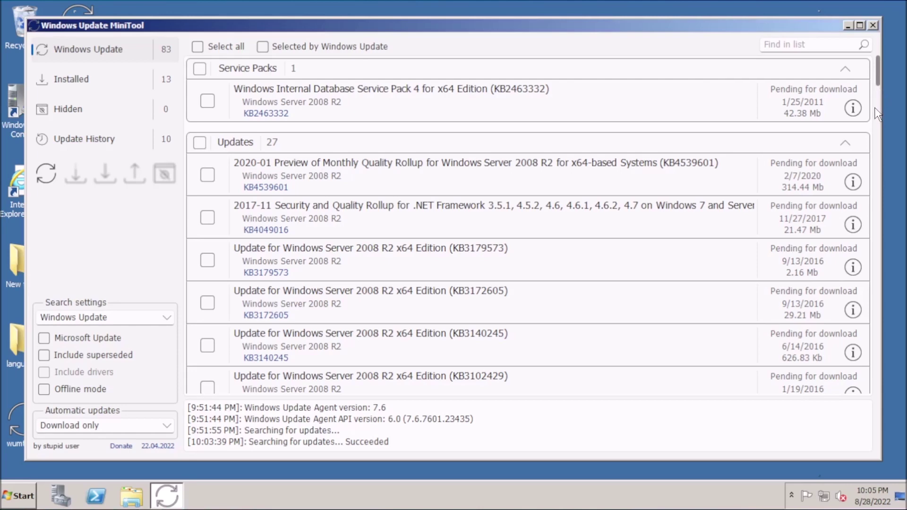
pyautogui.scroll(-6, 877, 118)
pyautogui.scroll(-6, 877, 121)
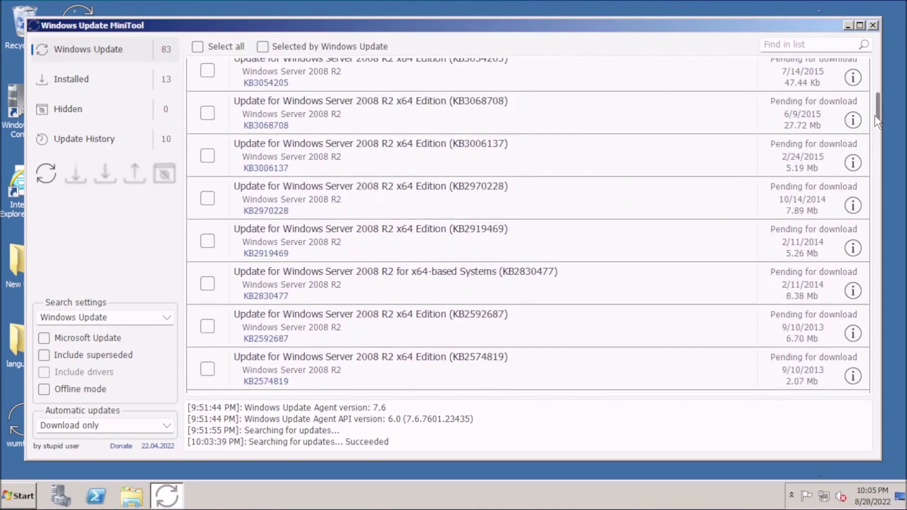
pyautogui.scroll(-5, 865, 201)
pyautogui.scroll(-10, 865, 201)
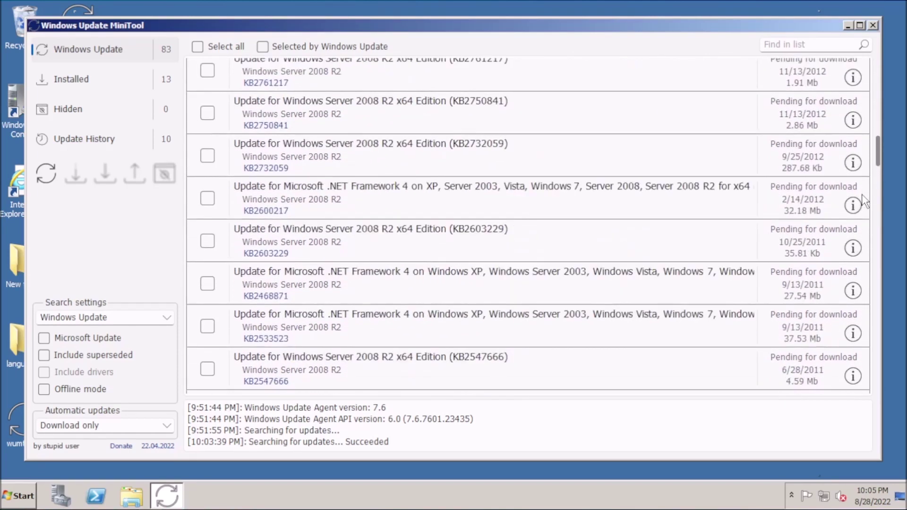